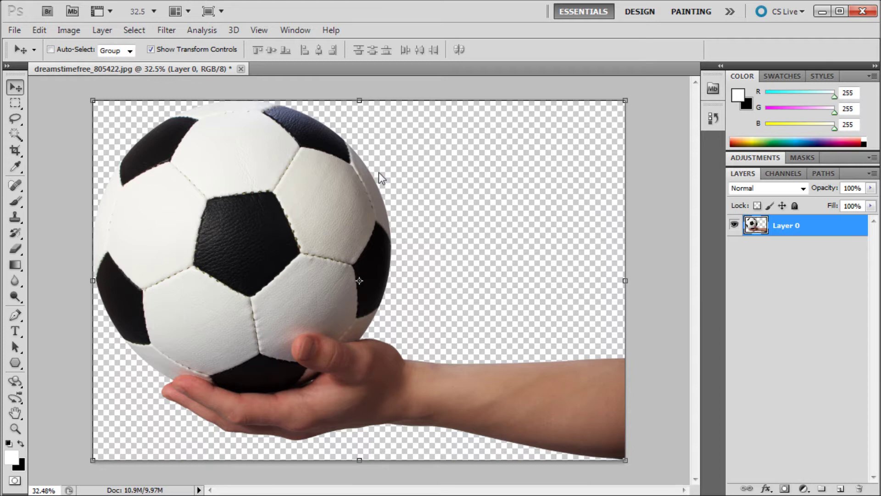
Step: Save the soccer ball cutout through Save As in PNG (*.PNG) format to the Desktop
left_click(14, 30)
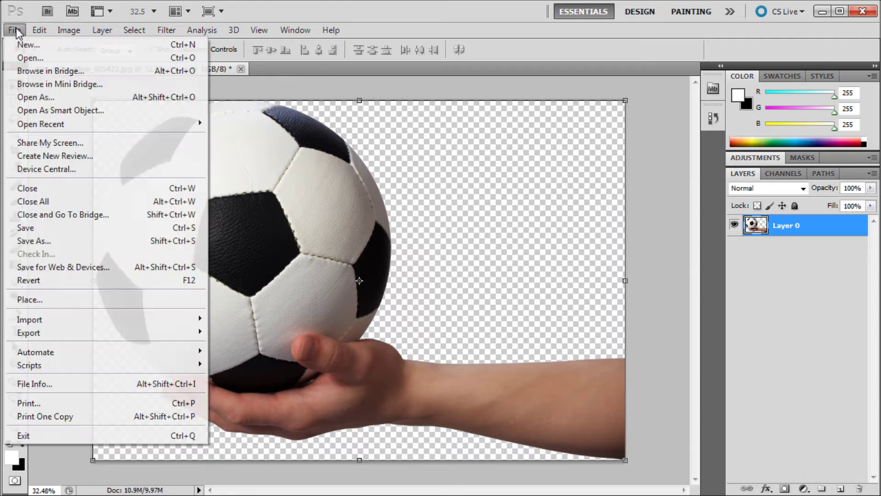
left_click(34, 240)
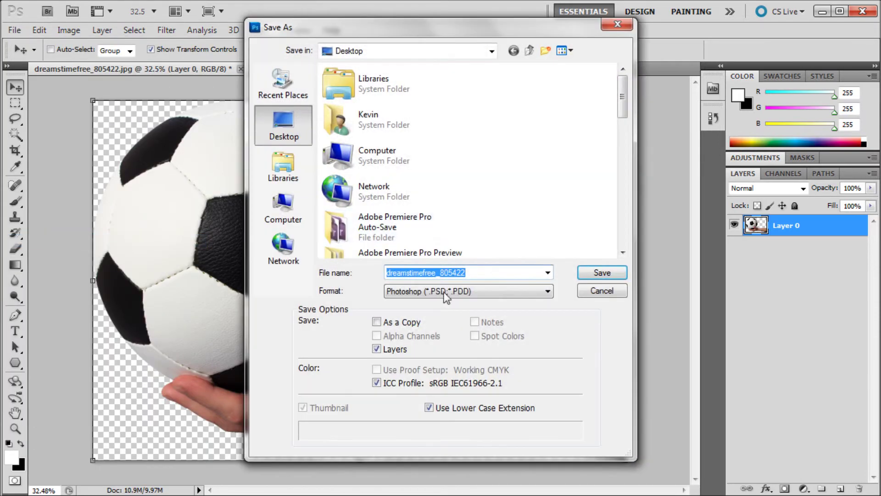
left_click(547, 290)
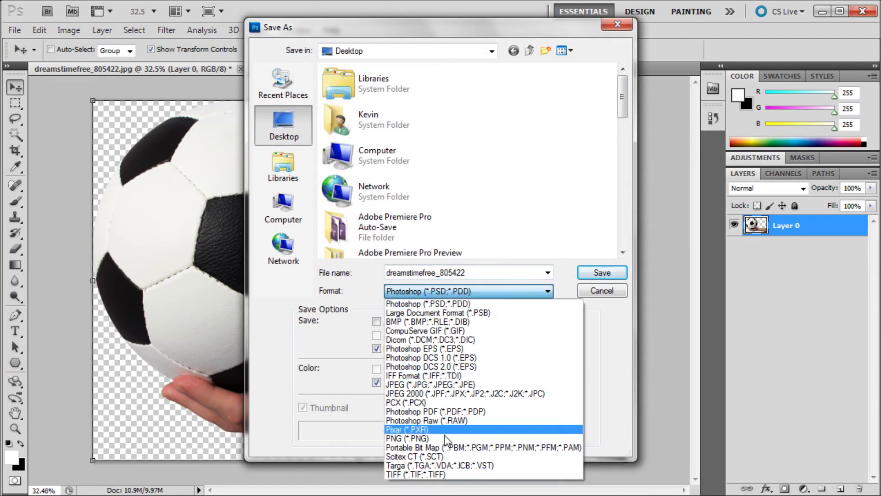
left_click(407, 438)
left_click(601, 273)
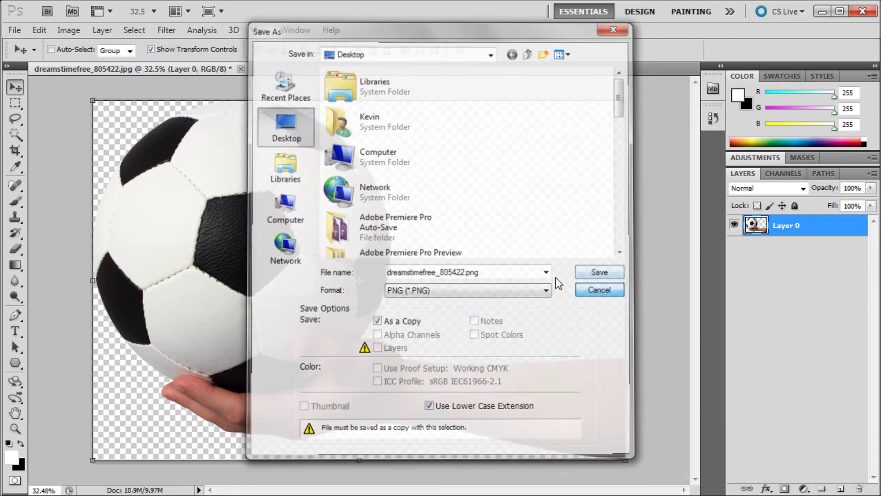
left_click(14, 30)
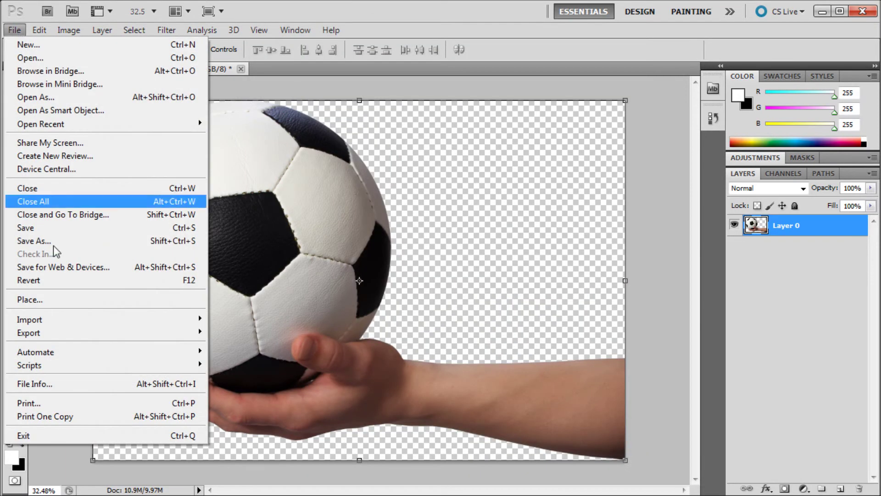
Step: In Save for Web & Devices, choose PNG-24 as the export format with Transparency kept
left_click(63, 267)
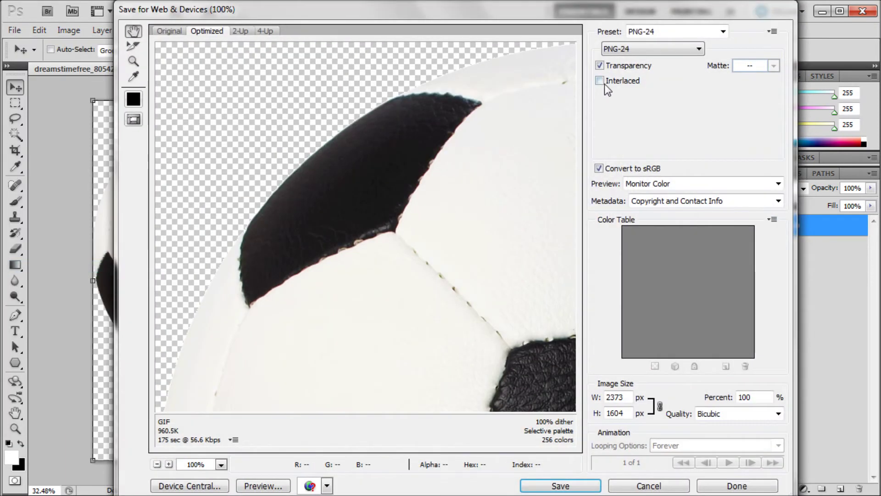
left_click(650, 49)
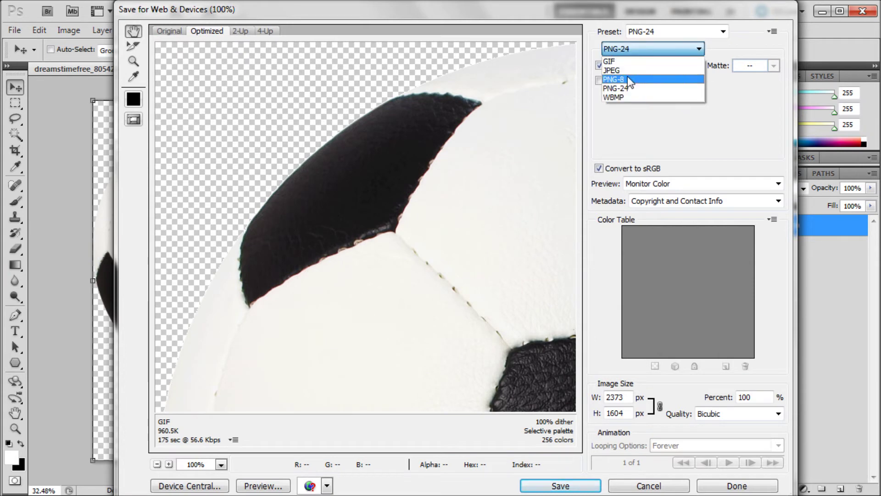
left_click(629, 90)
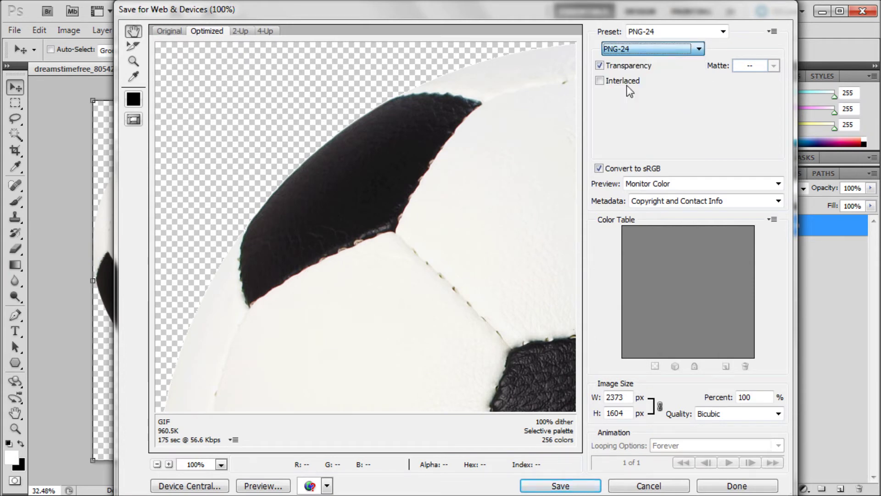